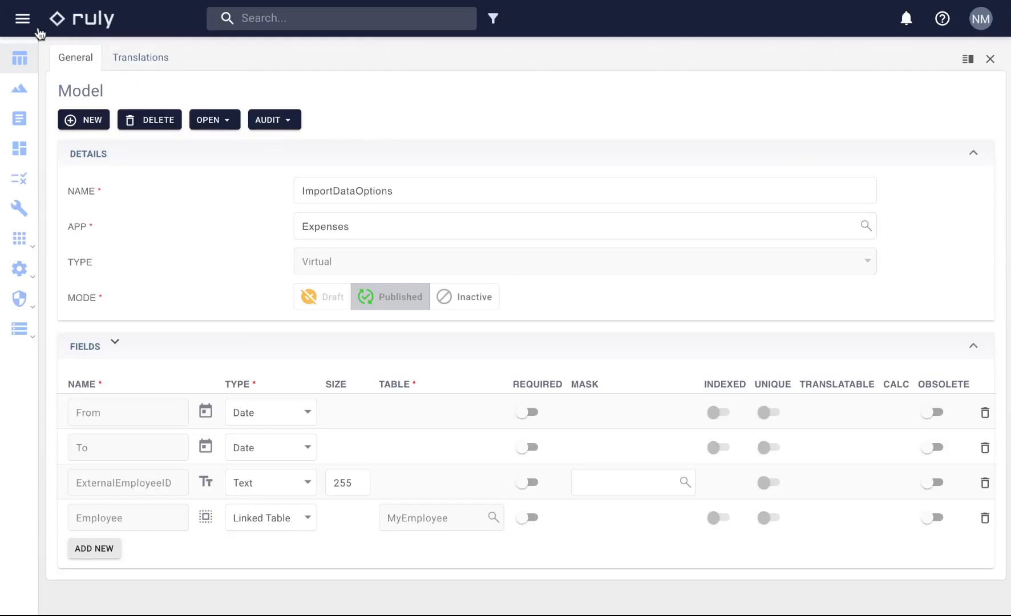
Open the Employees list of the Expenses app.
click(23, 19)
click(188, 250)
scroll(174, 573, down, 1)
scroll(174, 574, down, 3)
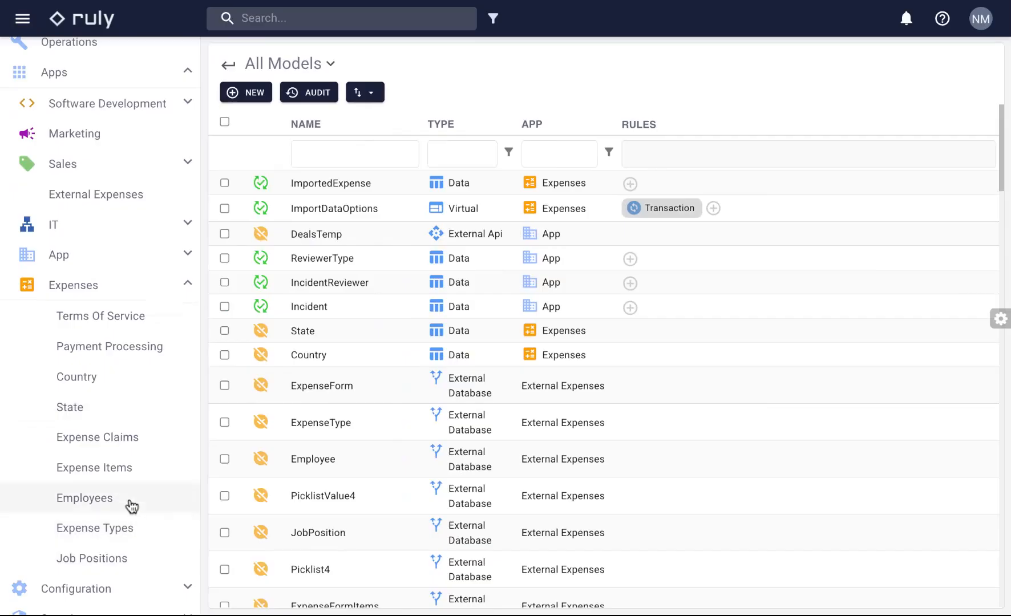
click(130, 502)
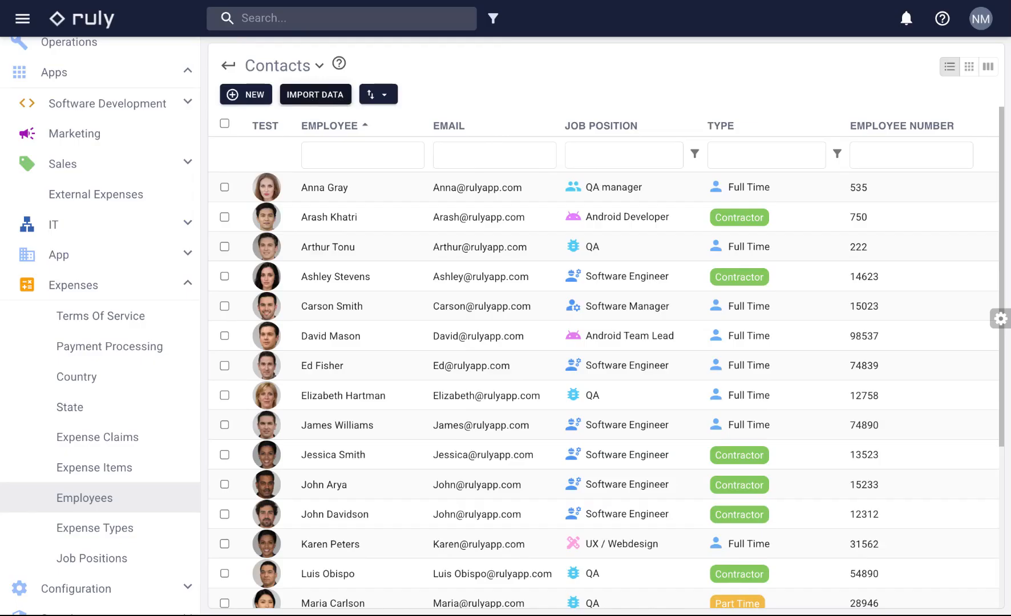
Review the Open Form operation behind the contact list's Import Data action in edit mode, and preview the form it opens.
click(1000, 318)
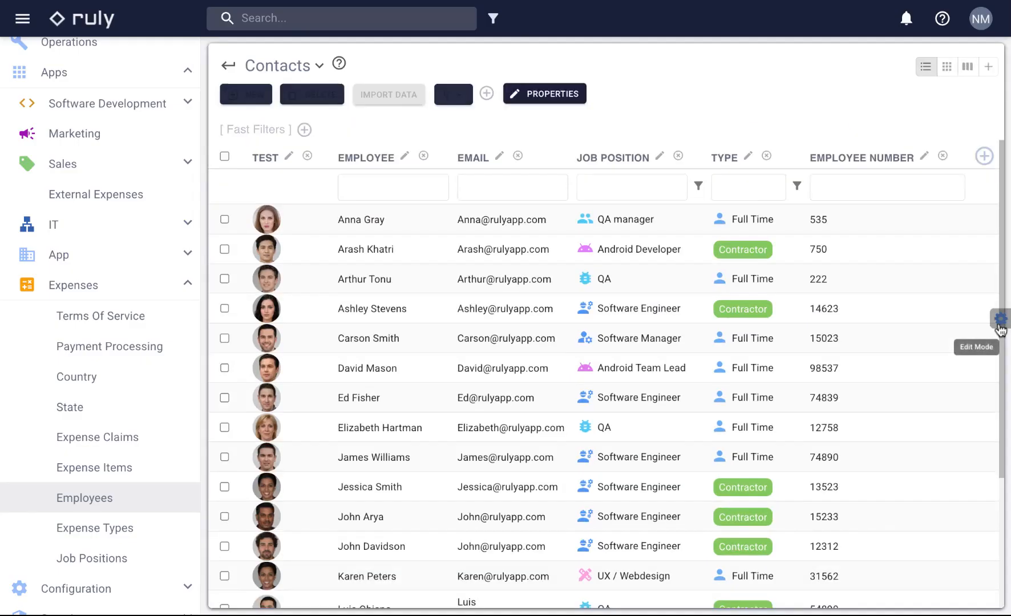
click(400, 79)
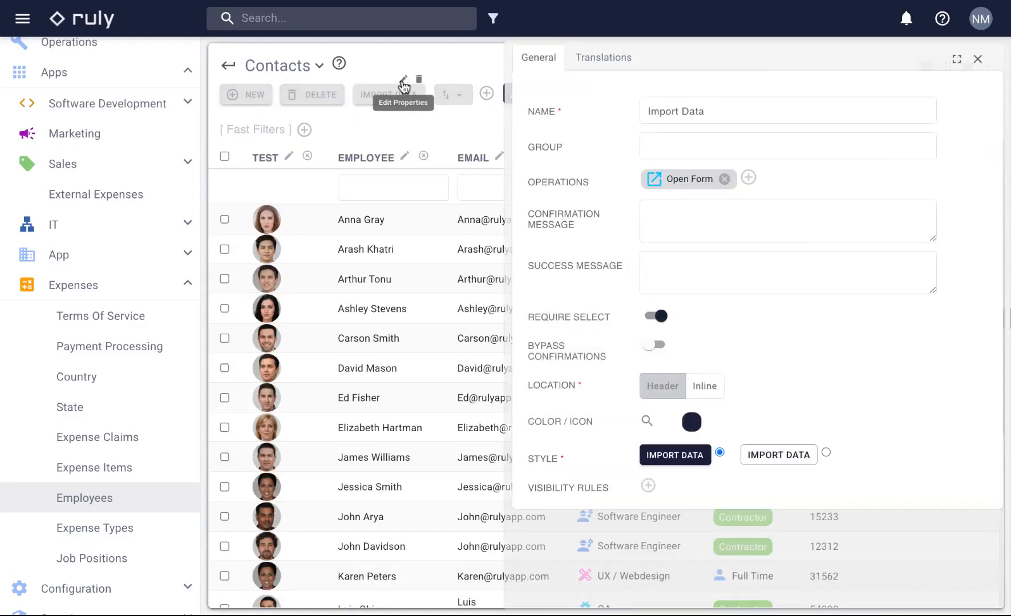
click(674, 186)
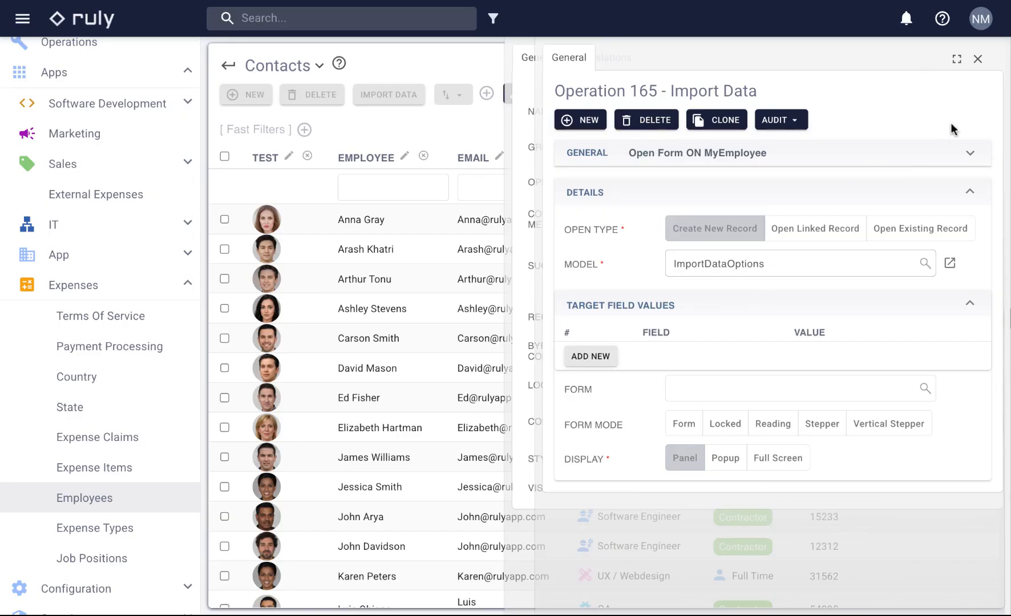
click(977, 59)
click(977, 60)
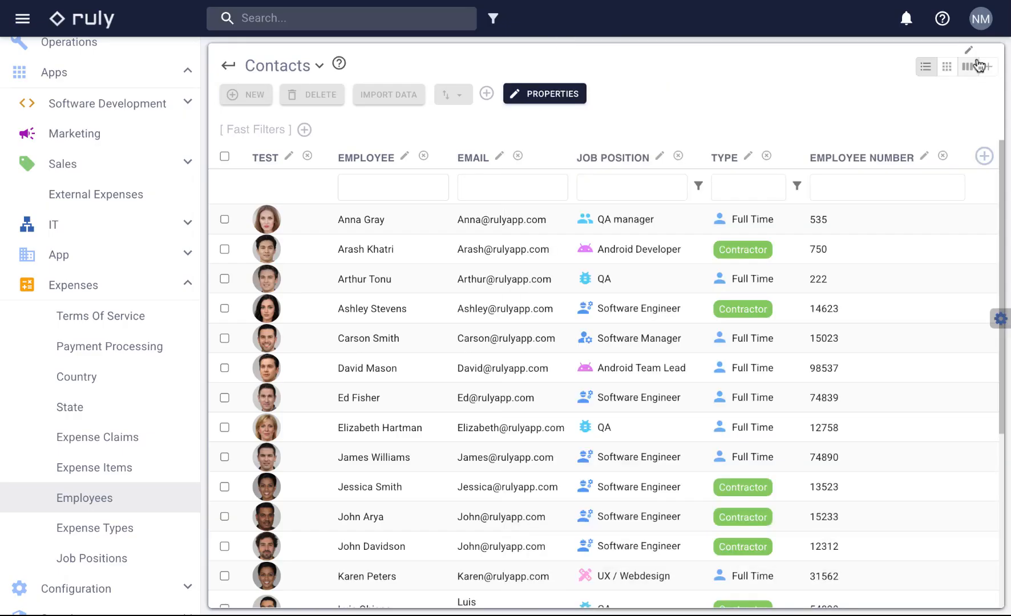
click(1000, 319)
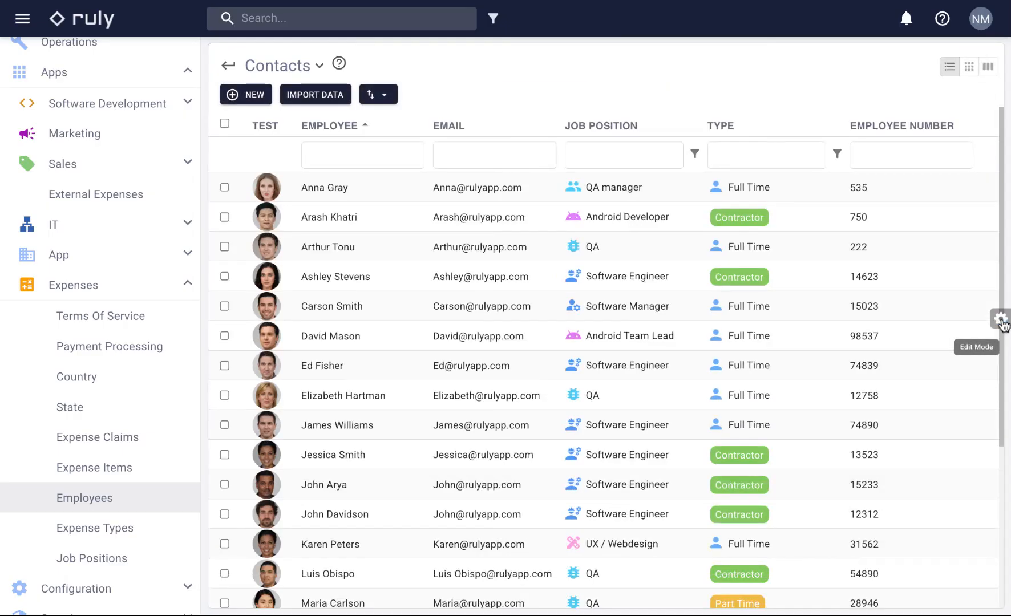
click(320, 94)
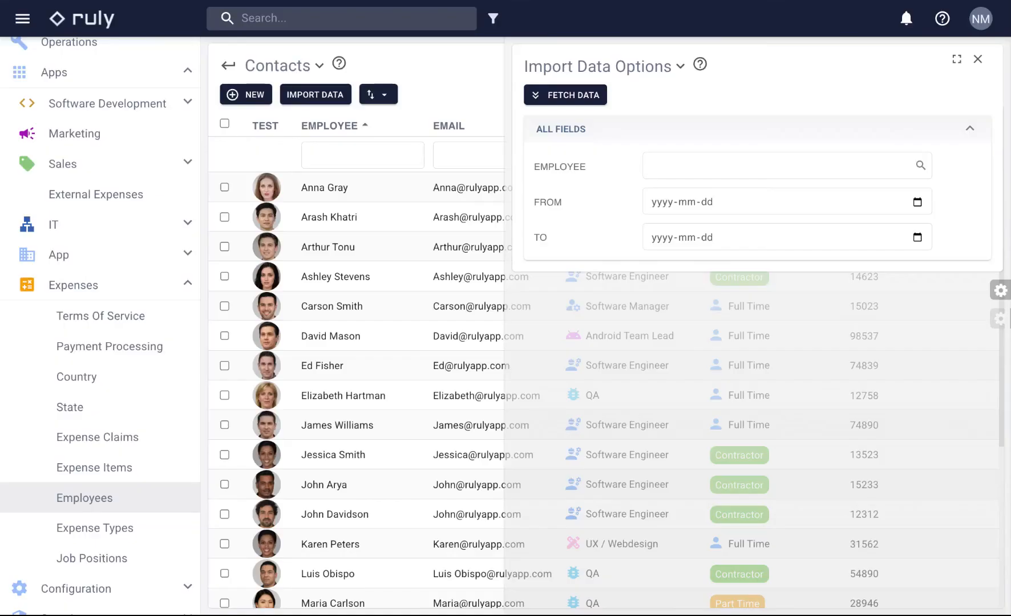
click(977, 58)
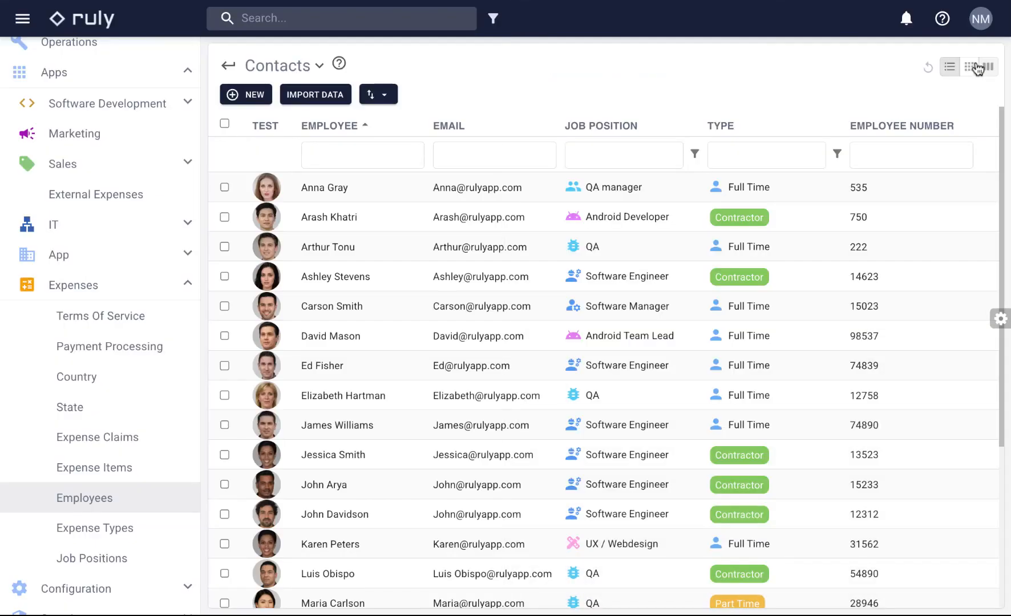
Open the rule "Import Data for Selected Range" and examine its Calculate External Employee ID update operation.
scroll(128, 163, up, 3)
click(104, 183)
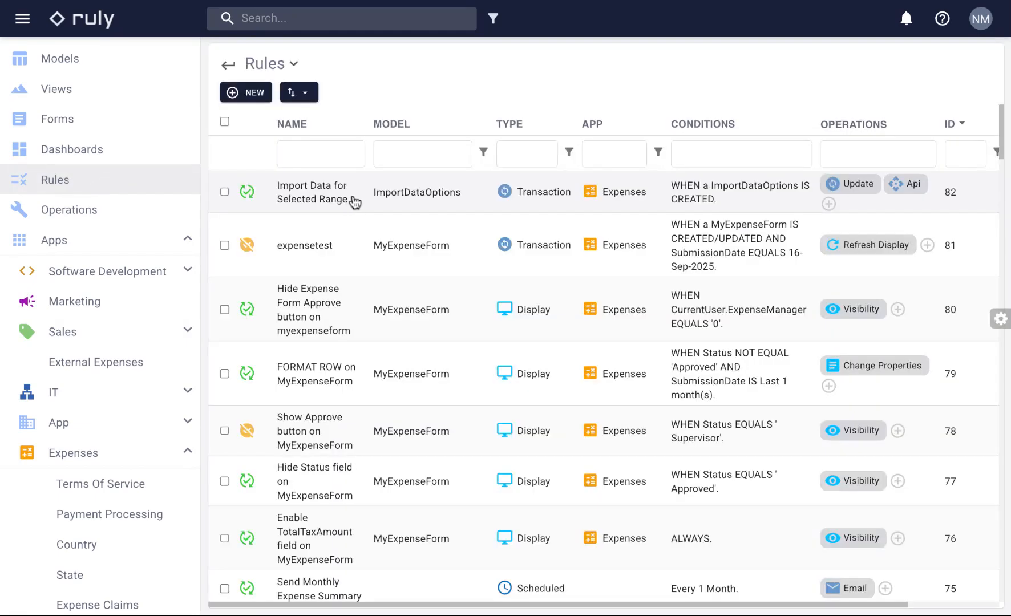
click(357, 200)
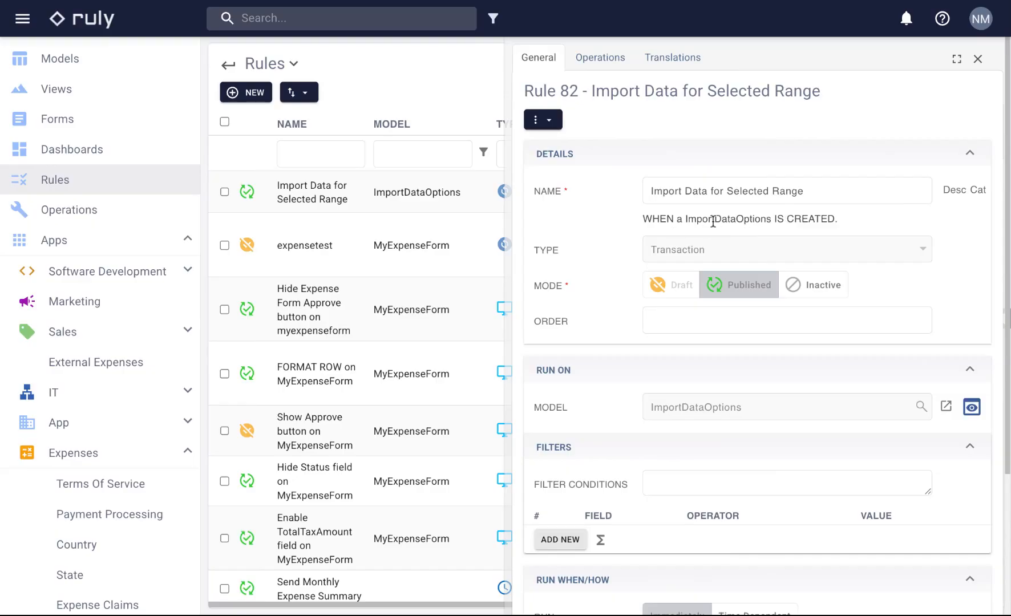
click(601, 59)
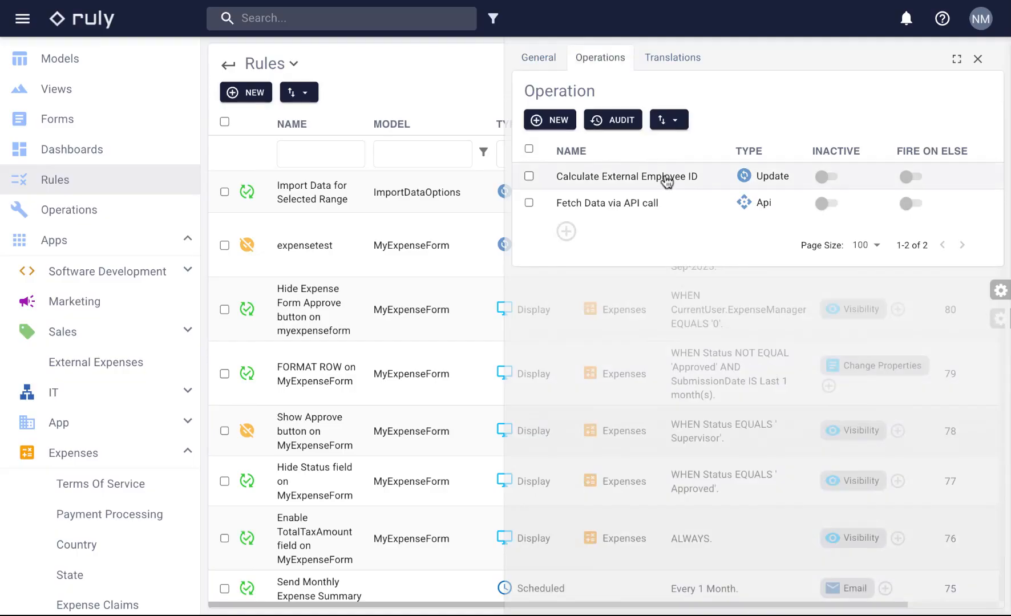
click(666, 179)
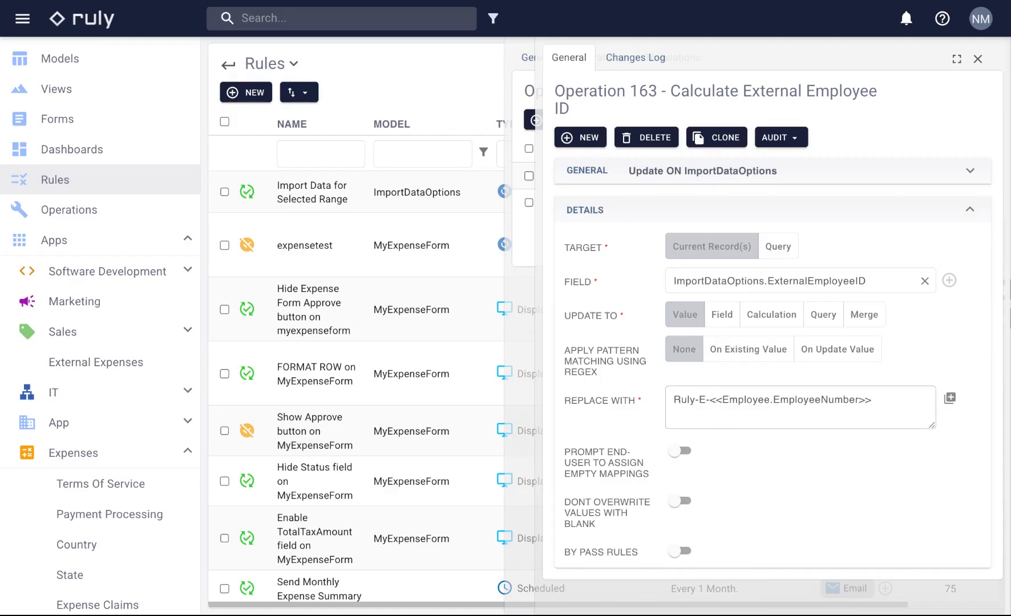
click(978, 61)
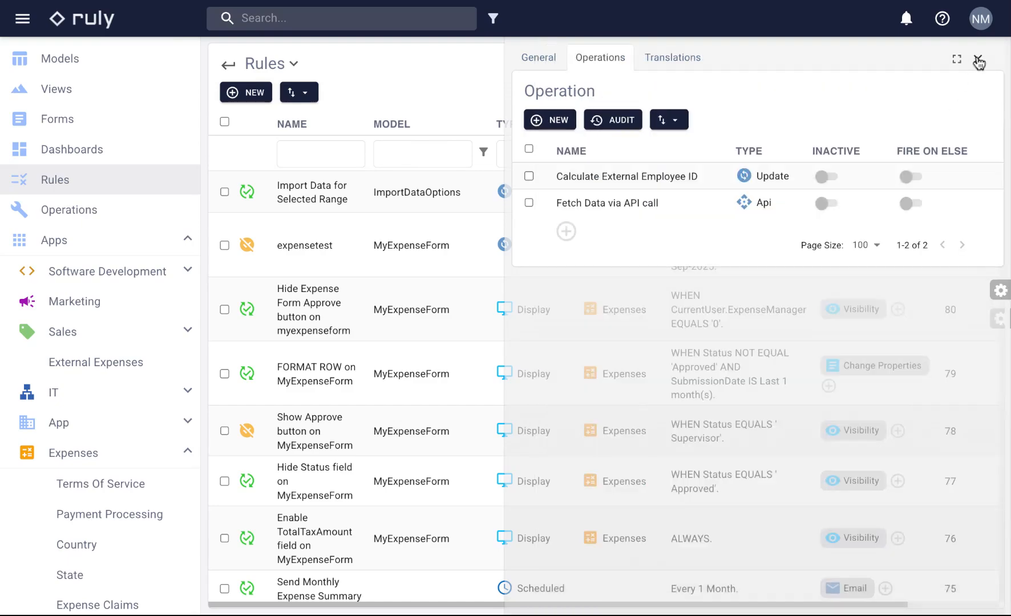
Examine the rule's "Fetch Data via API call" operation, including its response settings and the linked Create Imported Expense operation.
click(679, 216)
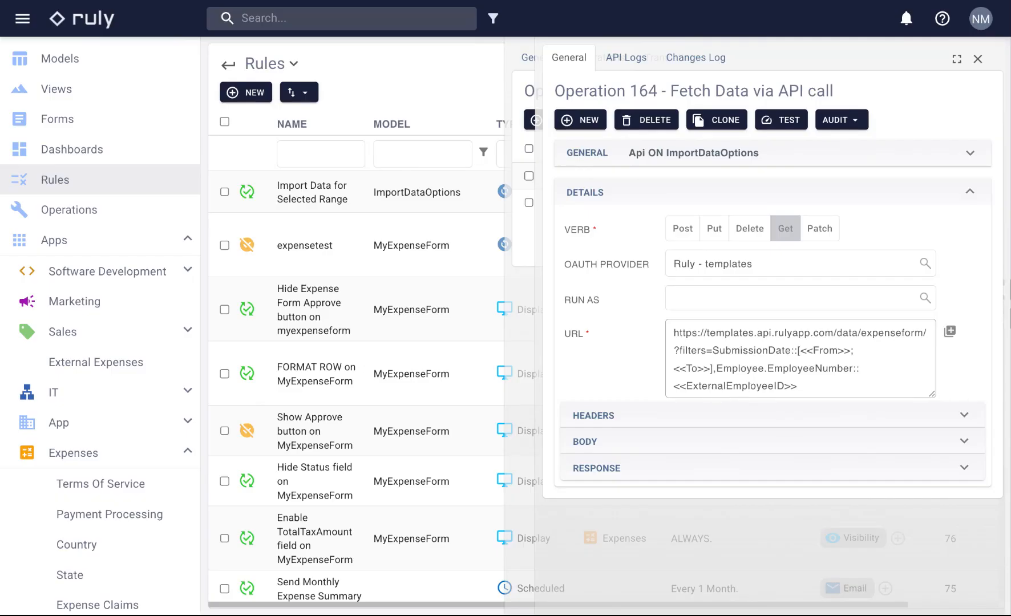
click(716, 470)
scroll(716, 473, down, 3)
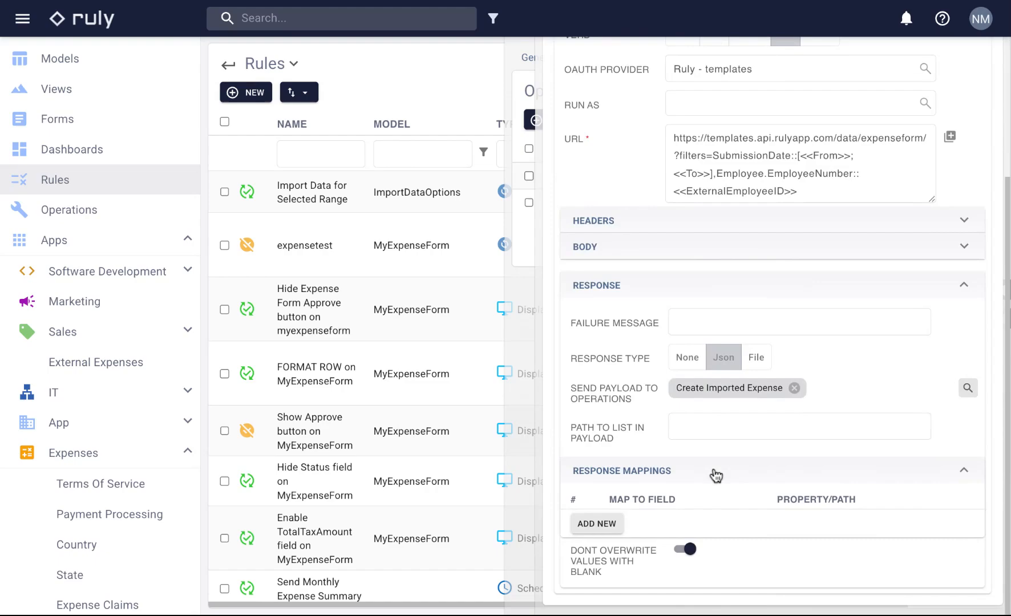
click(736, 393)
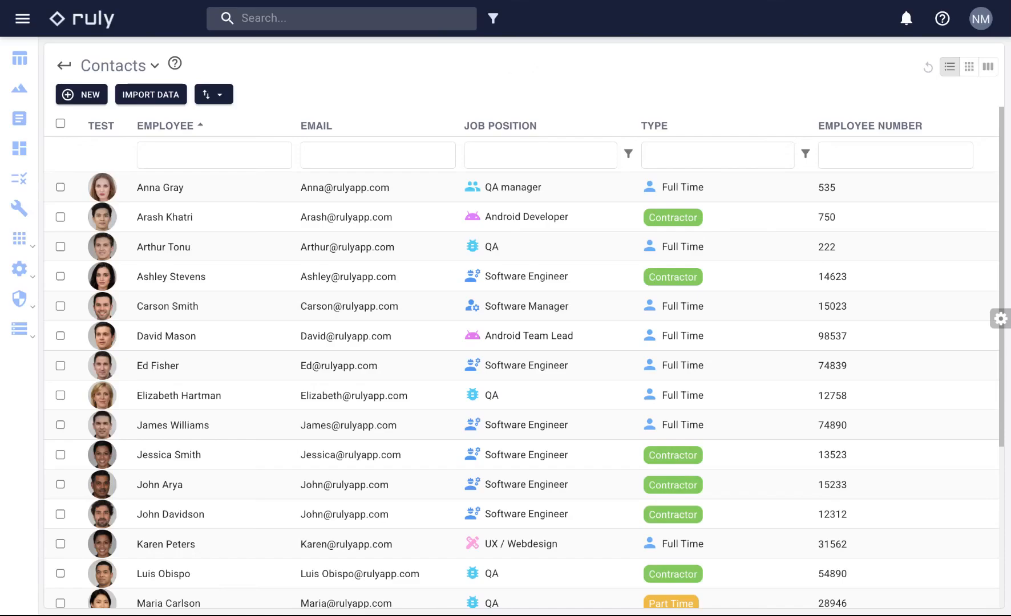
Start a data import from the contact list and select the contractor Android Developer as the employee.
click(176, 99)
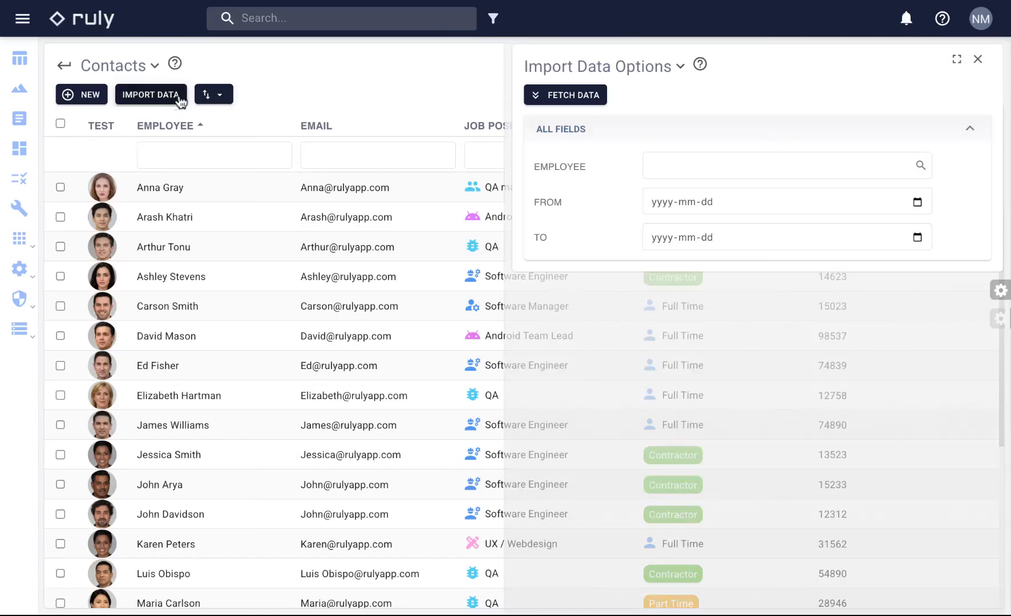
click(793, 172)
click(700, 211)
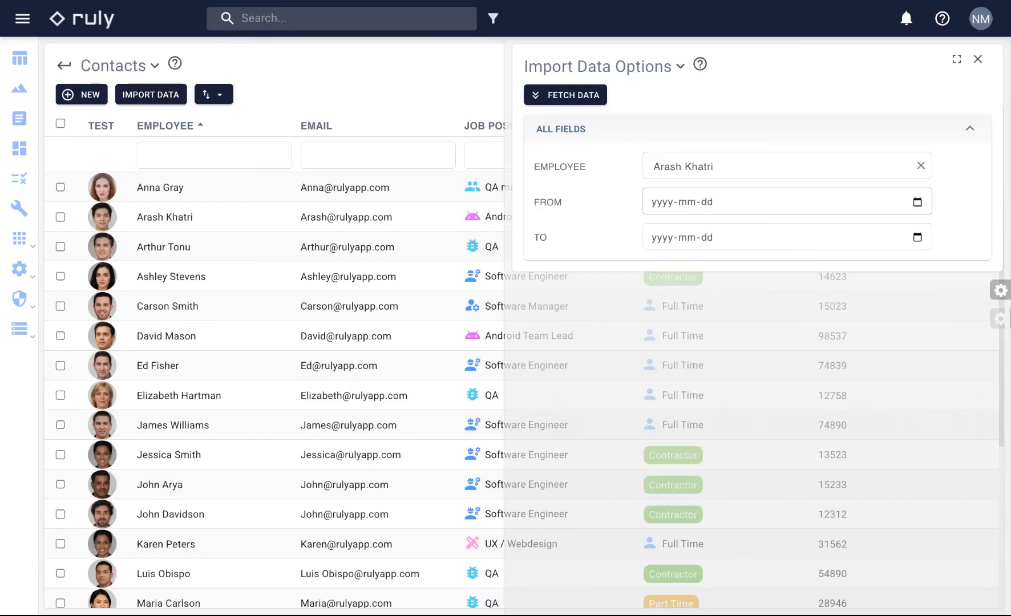
Set the import range's From date to 2025-01-01.
click(812, 229)
click(812, 230)
click(812, 229)
click(811, 230)
click(812, 229)
click(811, 229)
click(812, 230)
click(733, 269)
Set the import range's To date to 2025-09-26 and fetch the data.
click(914, 236)
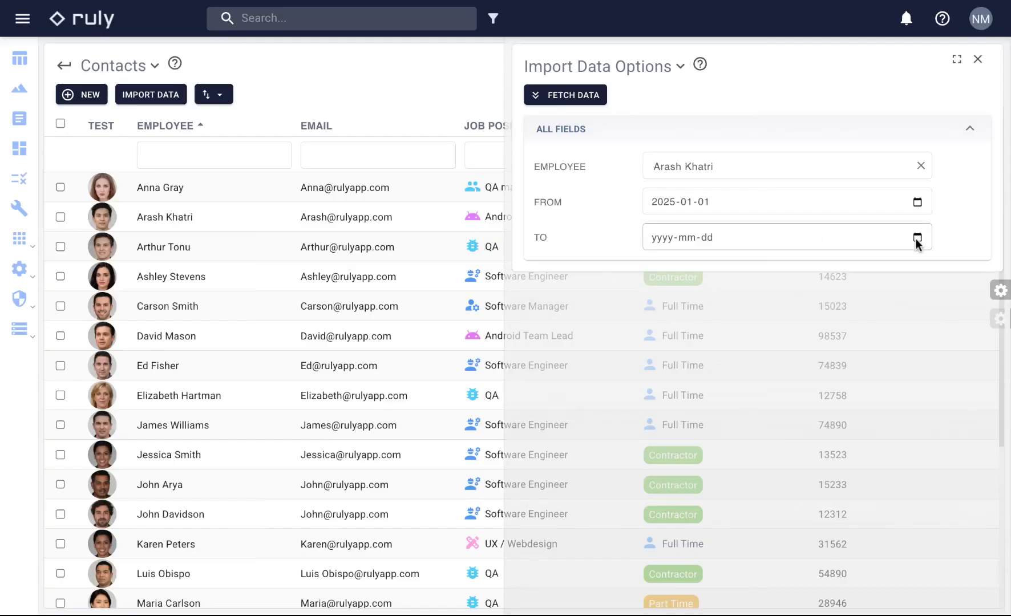
click(809, 421)
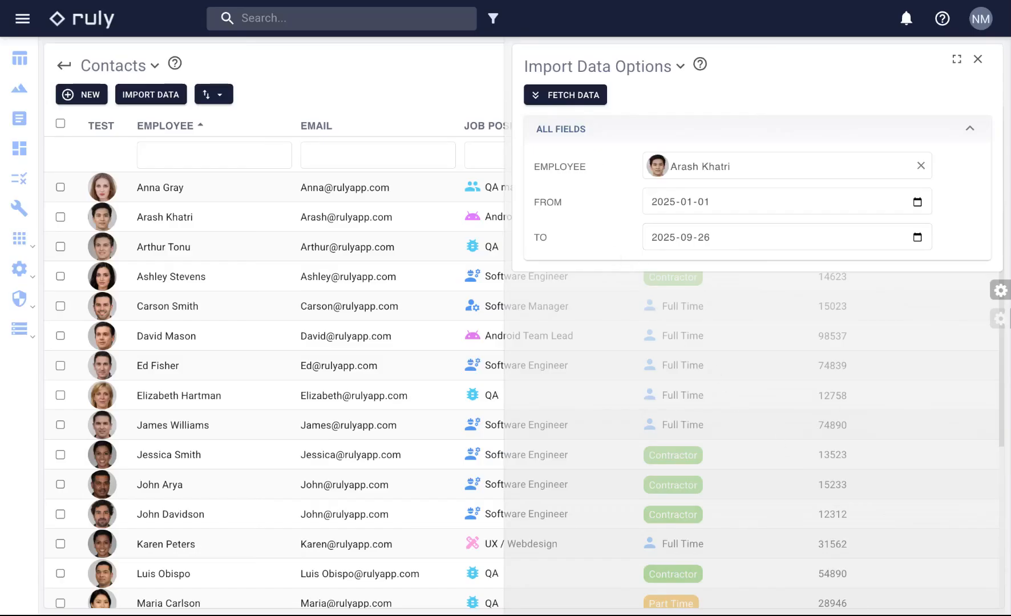
click(584, 103)
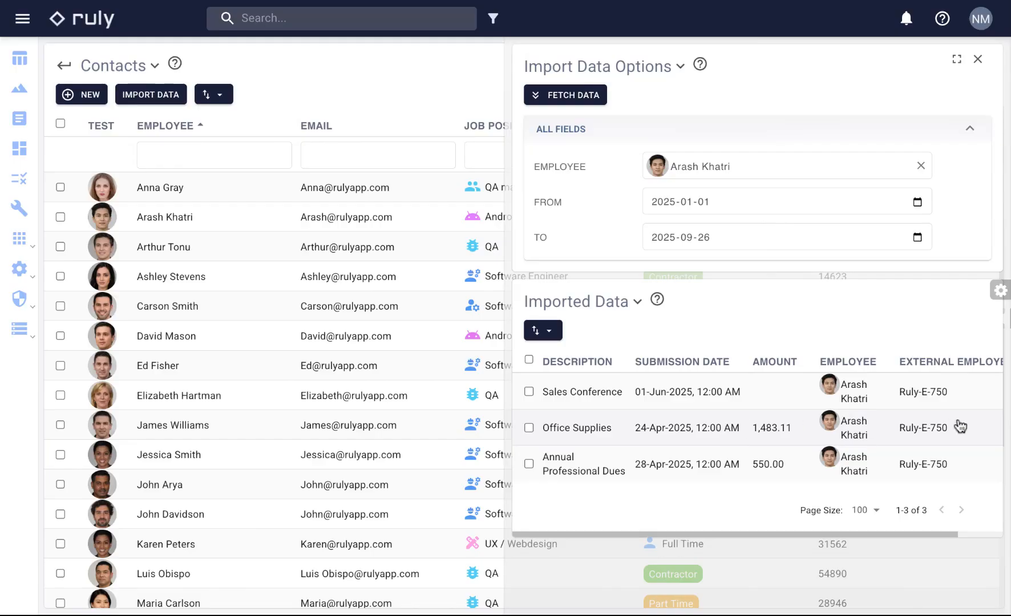
Open the Imported Data view's properties in edit mode and examine its model, fields and filters.
click(1001, 291)
click(658, 390)
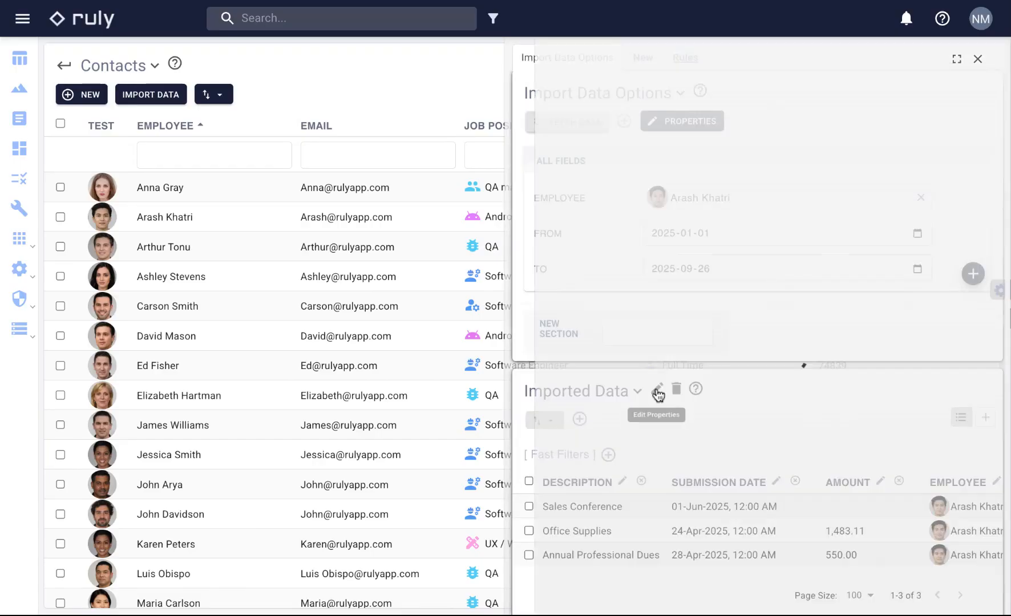
scroll(659, 394, down, 4)
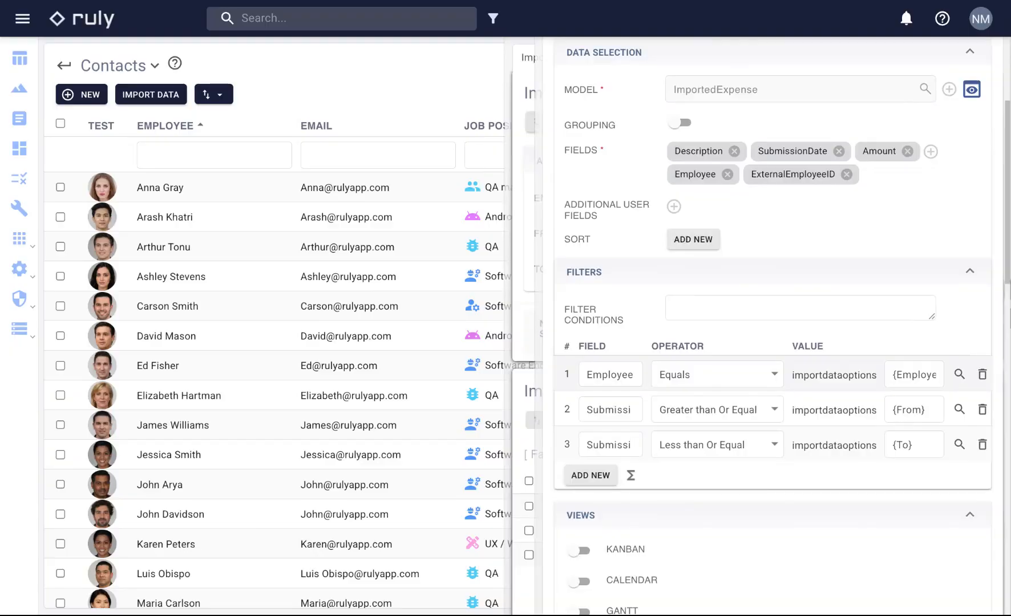